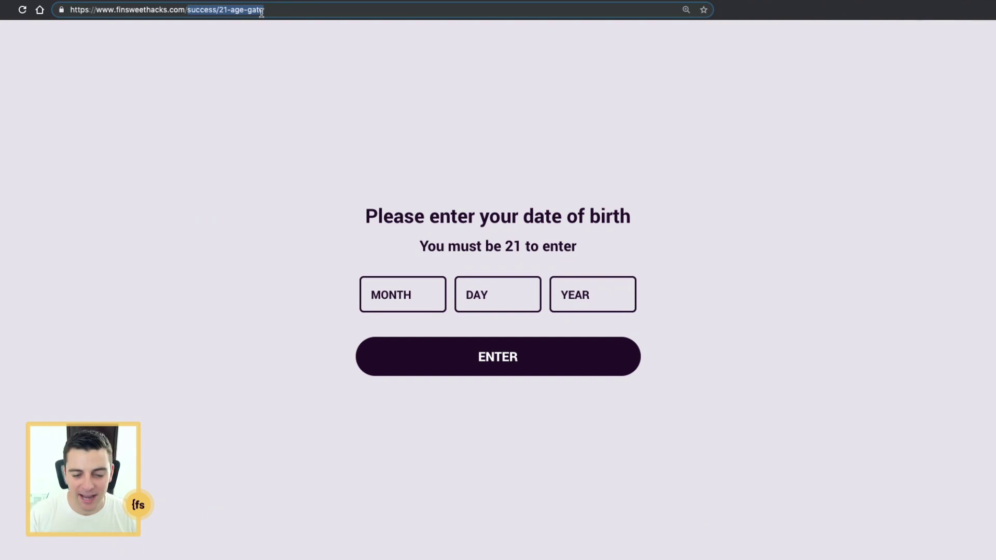
# - Load finsweethacks.com/21 and let it redirect to the success/21-age-gate page
pyautogui.write('21')
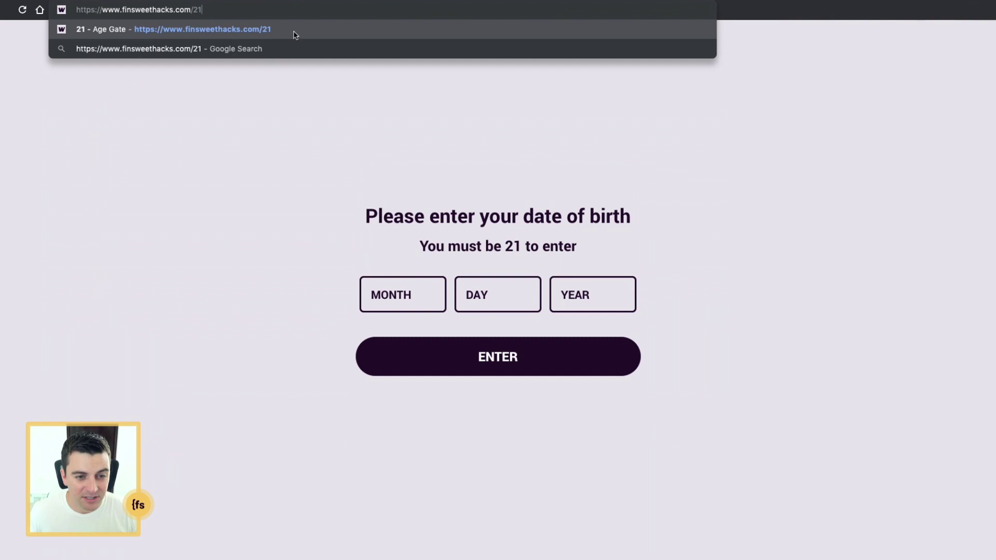
pyautogui.click(211, 33)
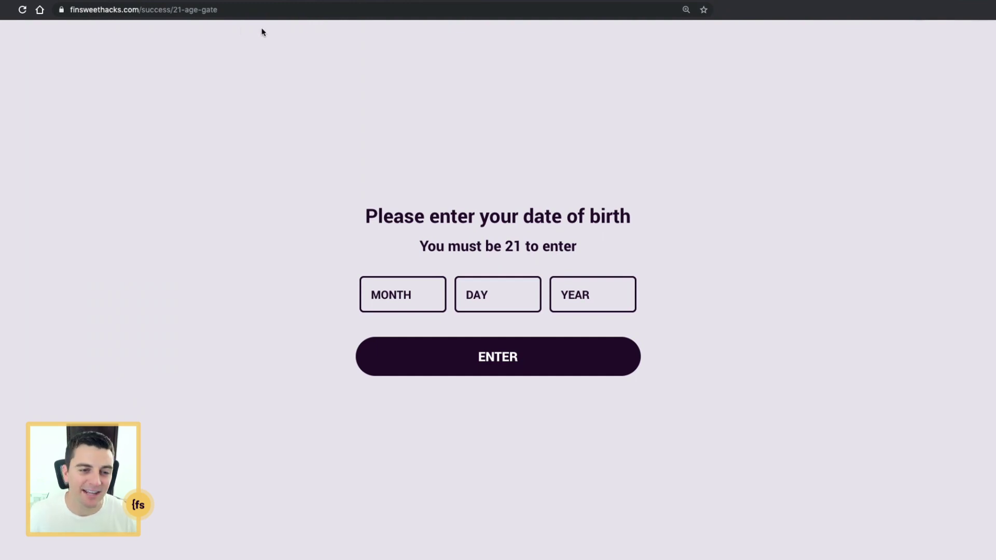
pyautogui.moveTo(251, 9); pyautogui.dragTo(145, 11)
pyautogui.write('21')
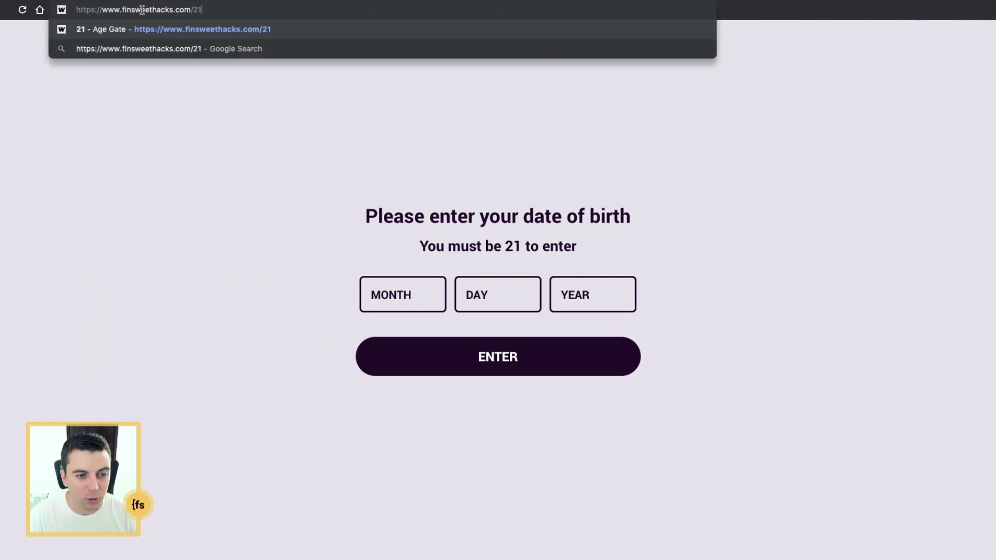
pyautogui.press('Return')
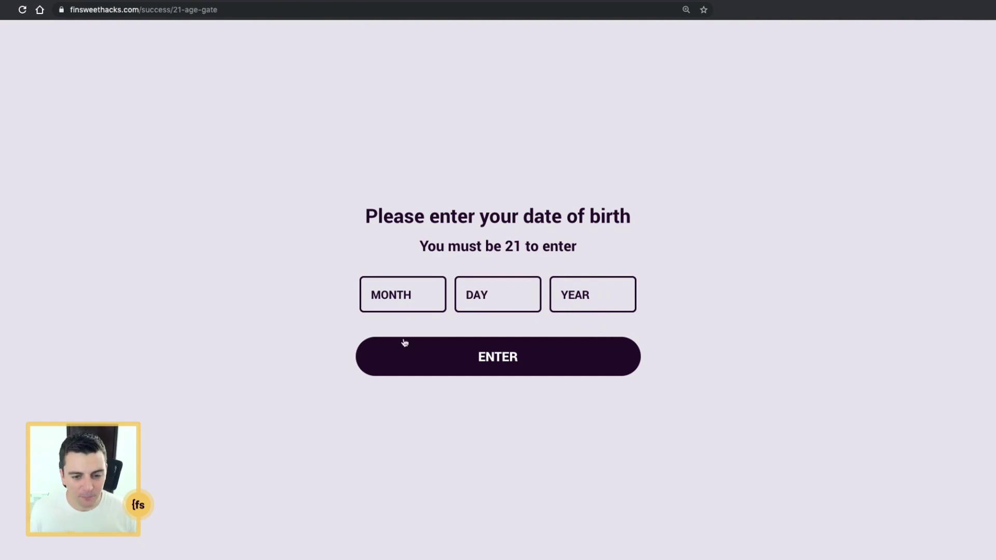
# - Submit a June 4, 2003 birth date on the age gate
pyautogui.click(393, 304)
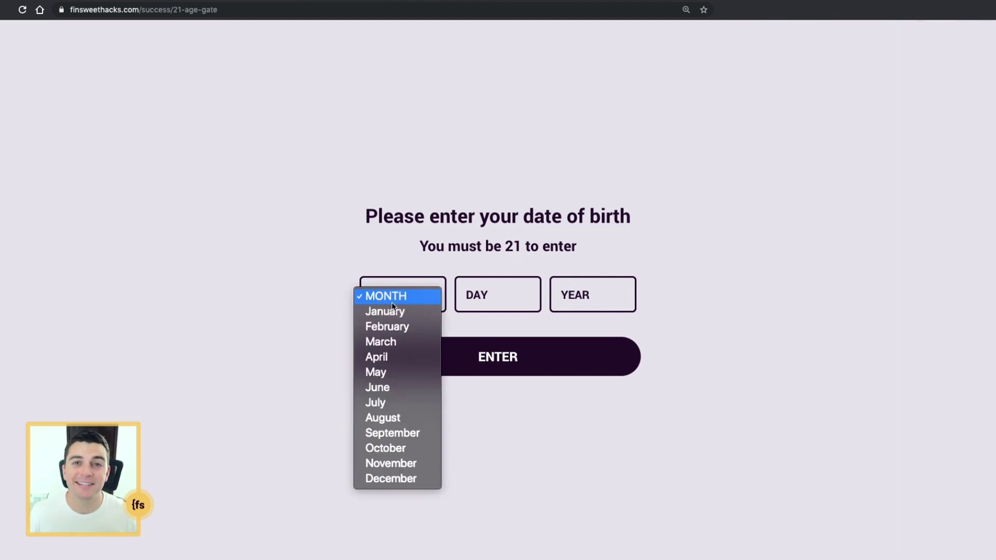
pyautogui.click(403, 387)
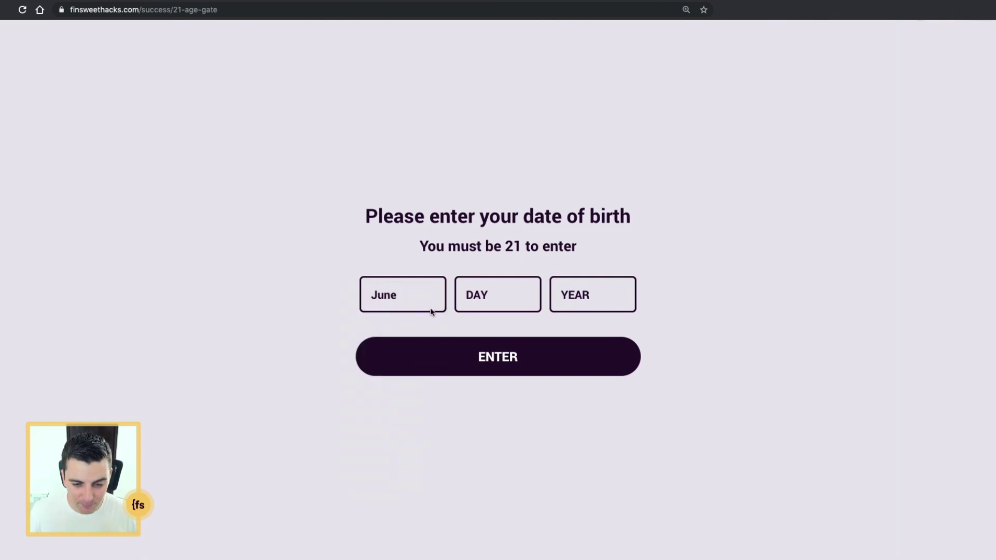
pyautogui.click(524, 301)
pyautogui.click(532, 358)
pyautogui.click(603, 294)
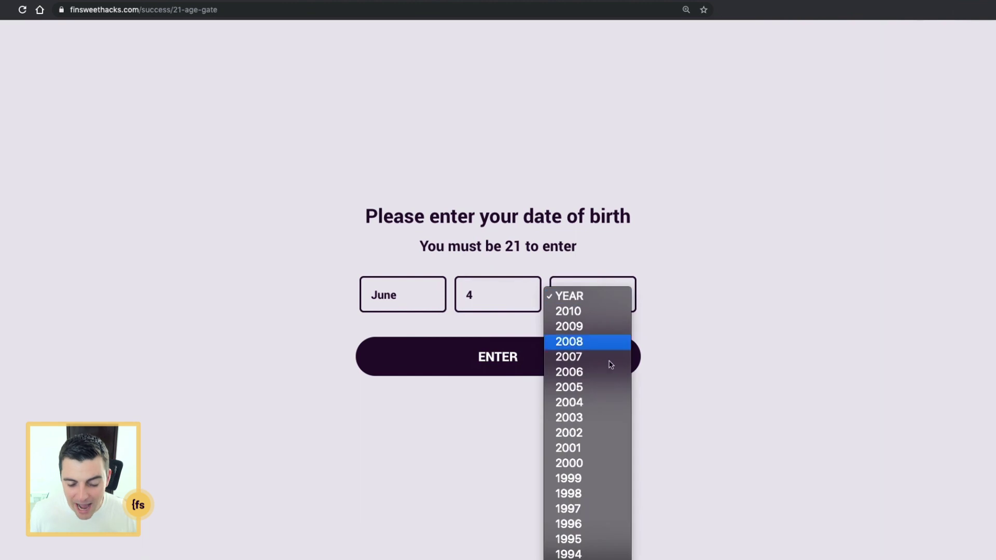
pyautogui.click(606, 417)
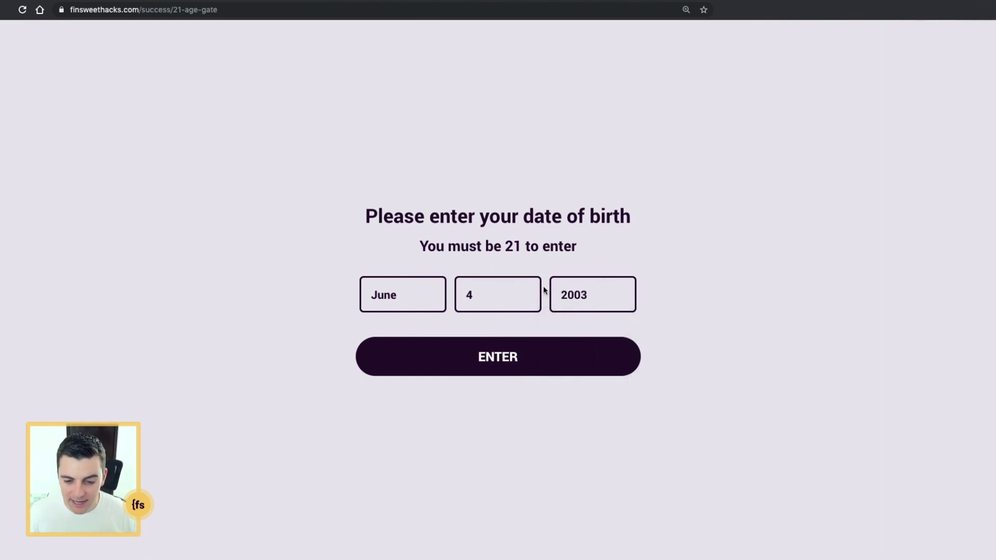
pyautogui.click(505, 356)
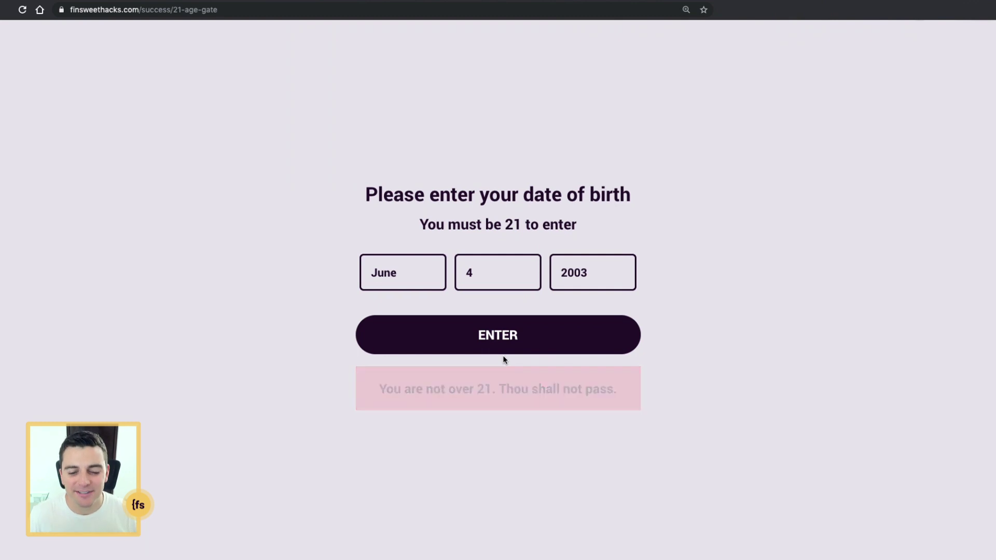
# - Change the birth year to 2007 and submit again to get the under-21 error
pyautogui.click(606, 300)
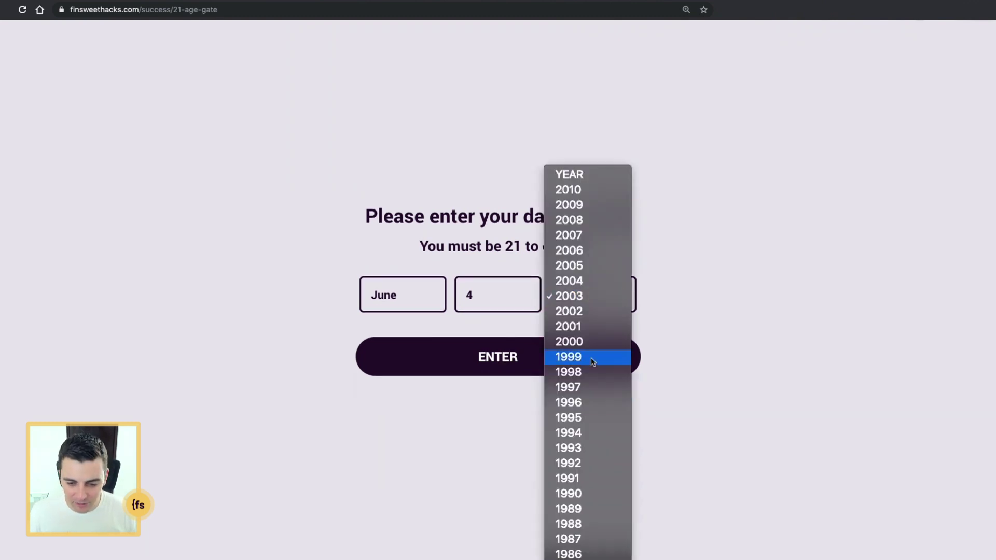
pyautogui.click(587, 243)
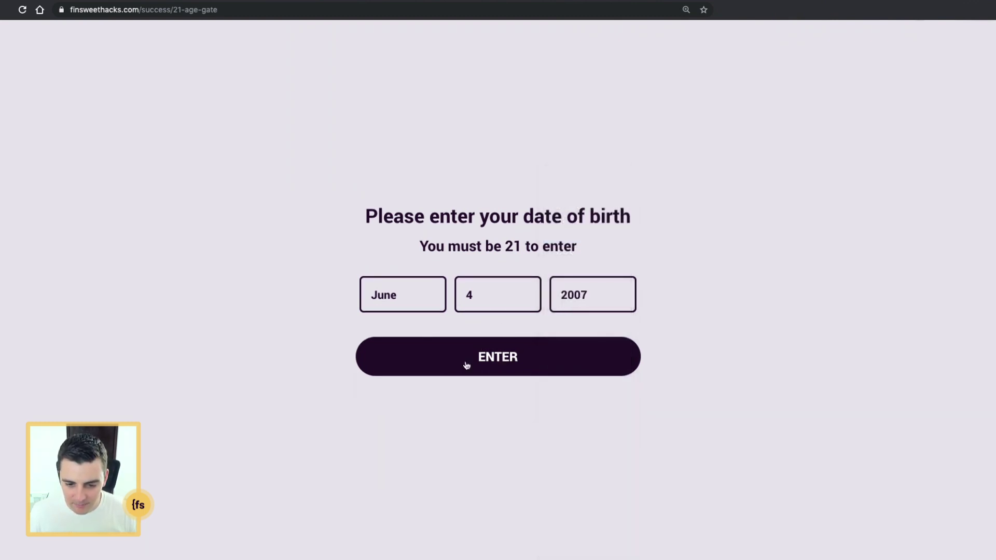
pyautogui.click(514, 357)
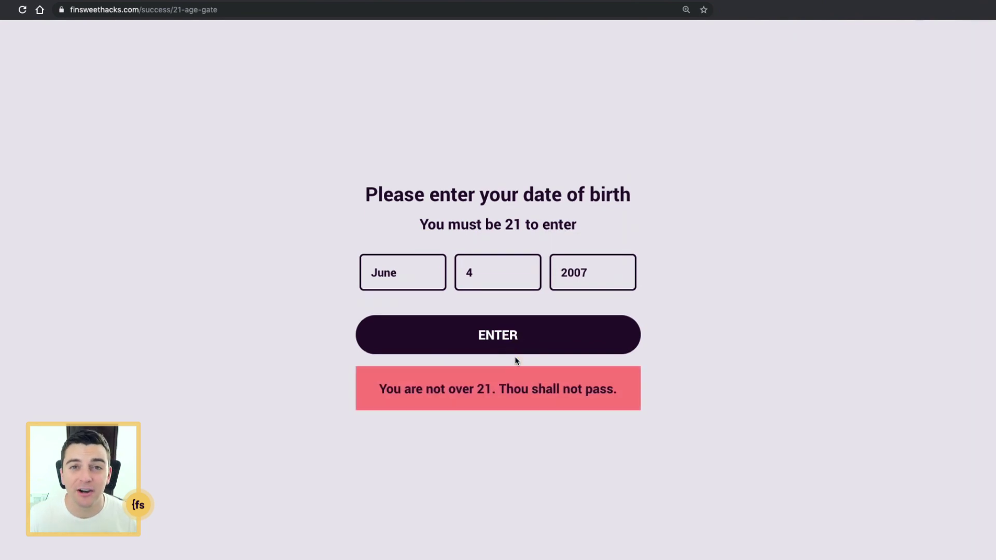
# - Reload finsweethacks.com/21 to bring back the age gate
pyautogui.moveTo(232, 9); pyautogui.dragTo(143, 10)
pyautogui.write('21')
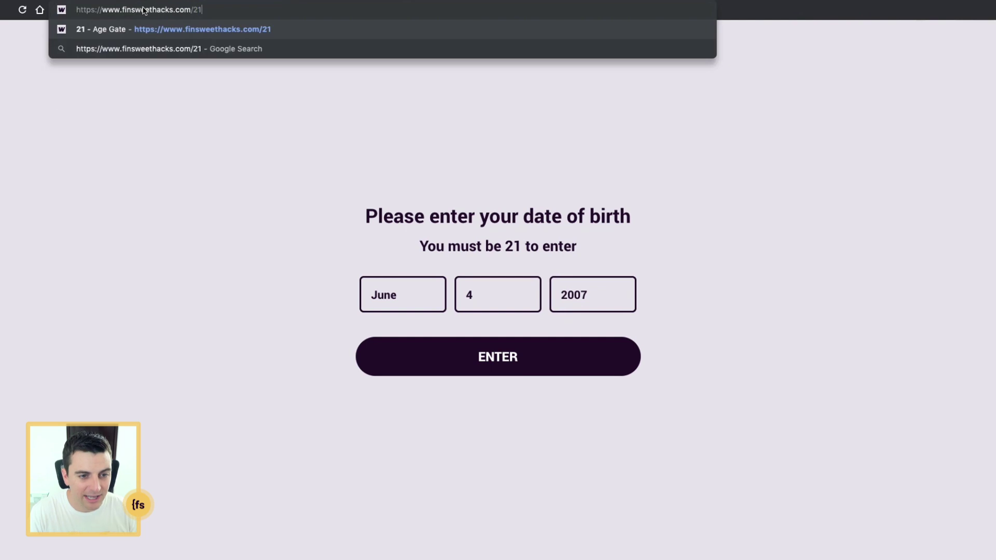
pyautogui.press('Return')
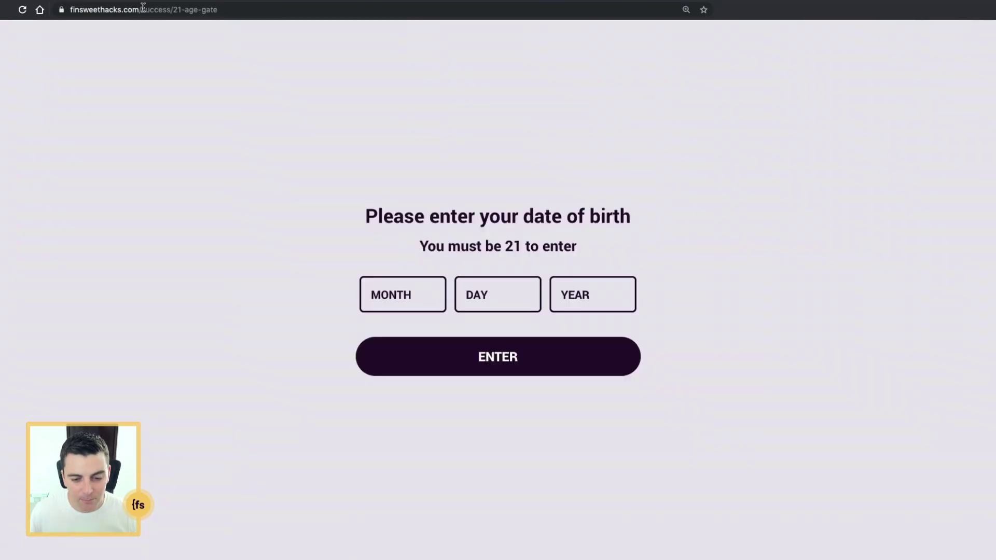
# - Enter an August 16, 1981 birth date and submit it
pyautogui.click(388, 296)
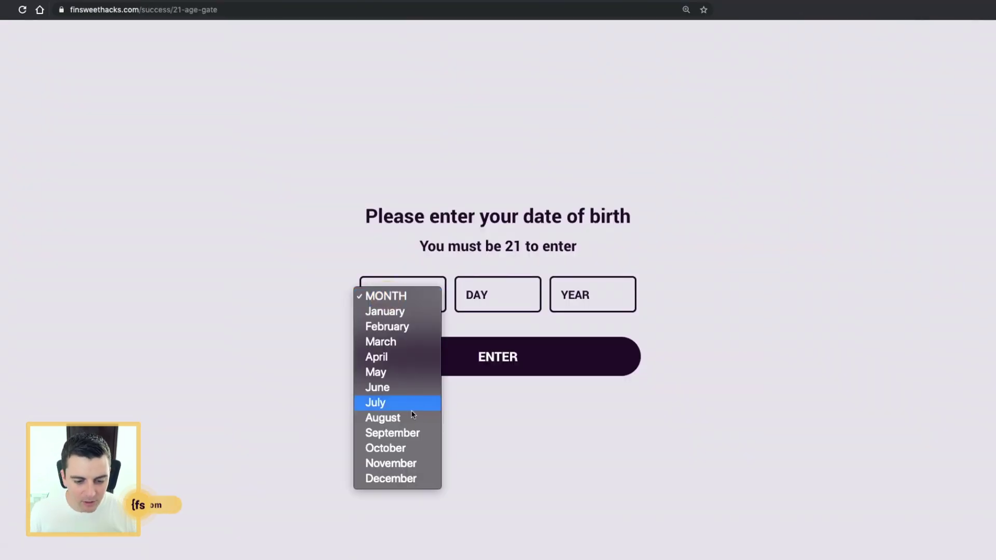
pyautogui.click(411, 420)
pyautogui.click(496, 294)
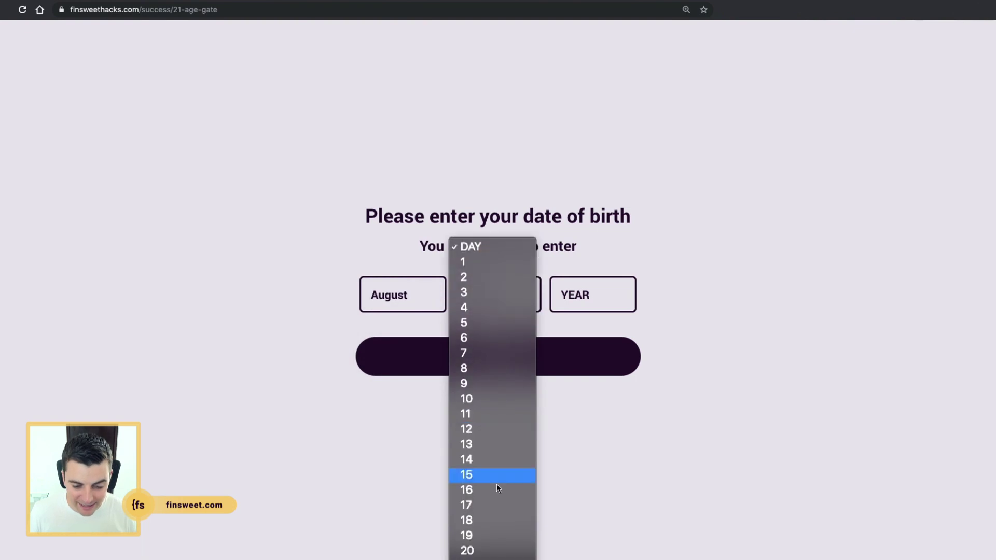
pyautogui.click(496, 491)
pyautogui.click(599, 291)
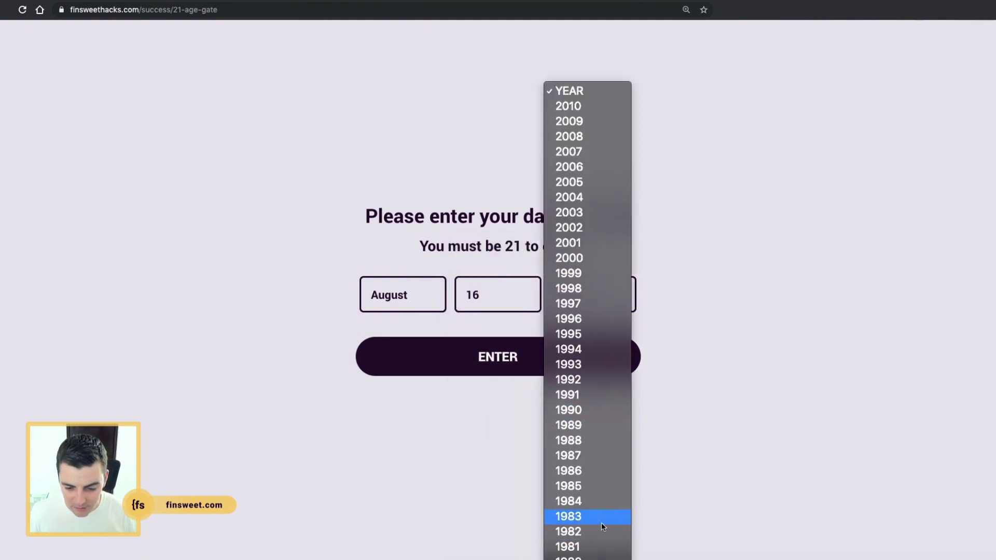
pyautogui.click(595, 548)
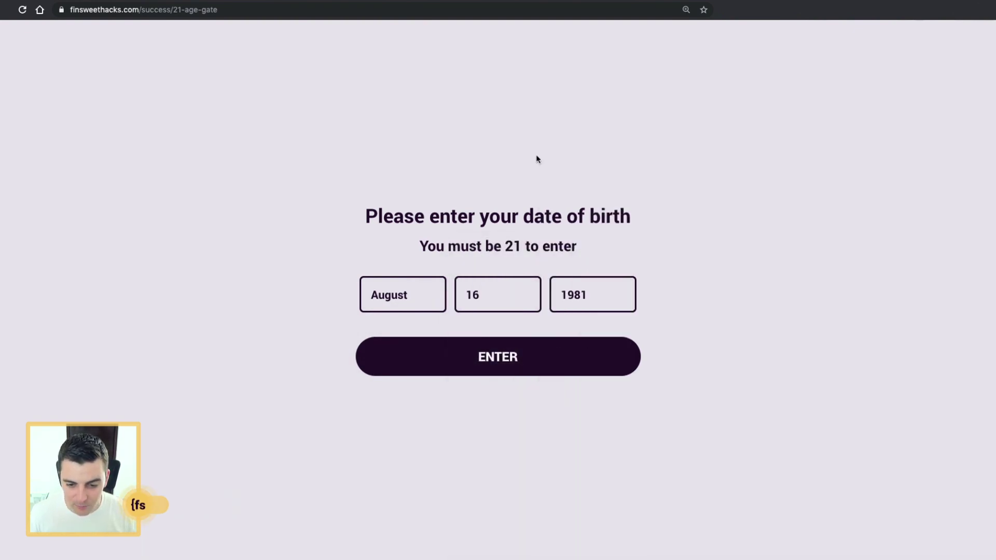
pyautogui.click(476, 369)
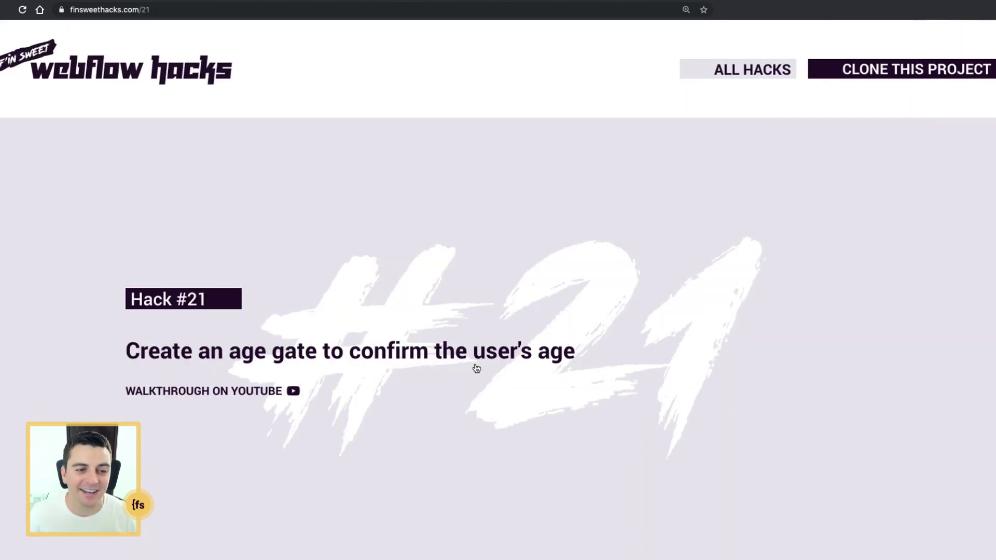
pyautogui.click(157, 11)
pyautogui.press('Return')
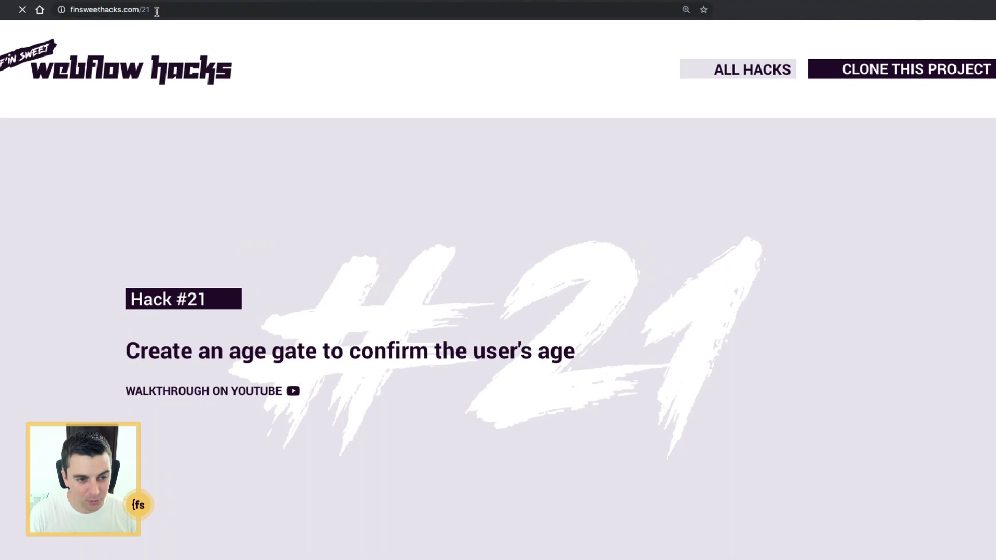
pyautogui.click(157, 10)
pyautogui.press('Return')
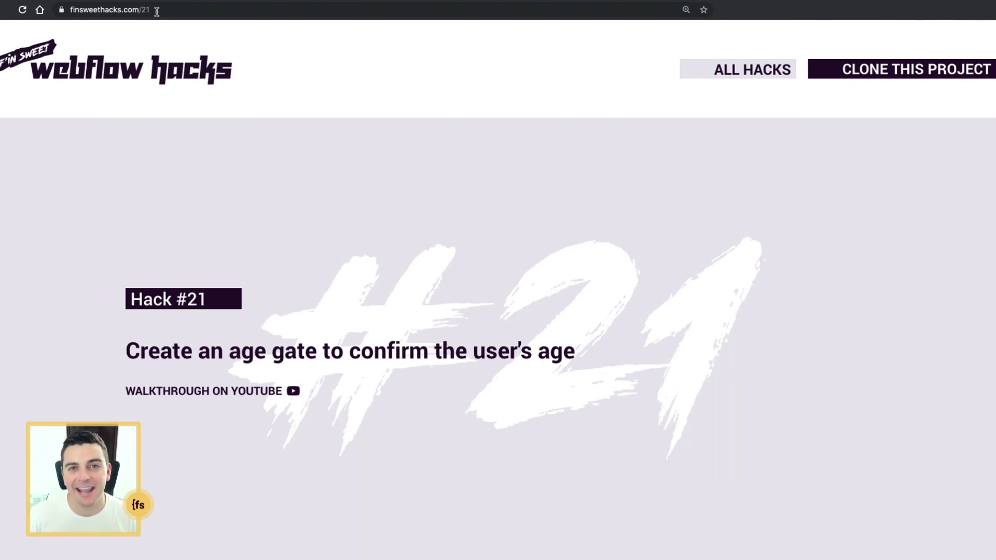
# - Scroll to the Live Example and highlight the line about filling out the age gate
pyautogui.scroll(-10, 592, 235)
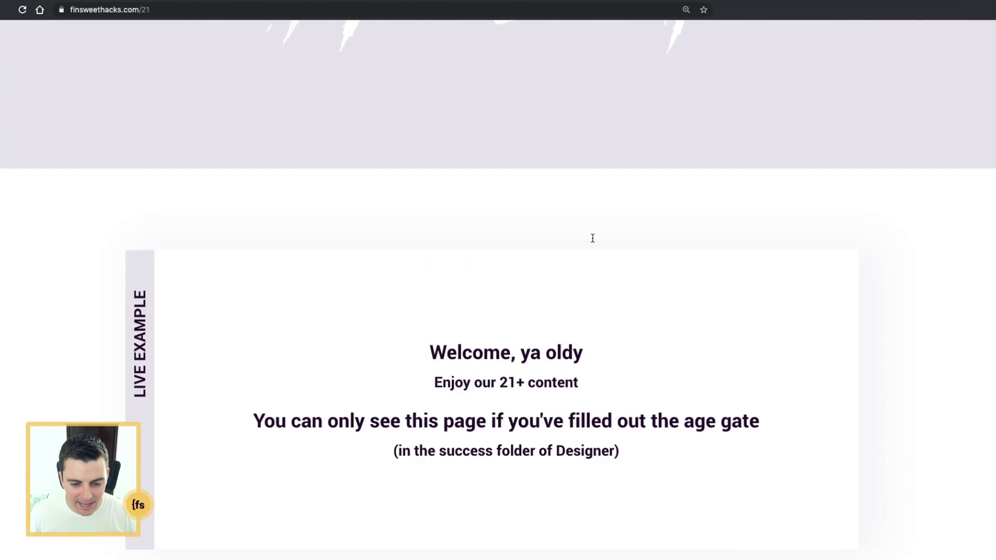
pyautogui.moveTo(253, 401); pyautogui.dragTo(780, 405)
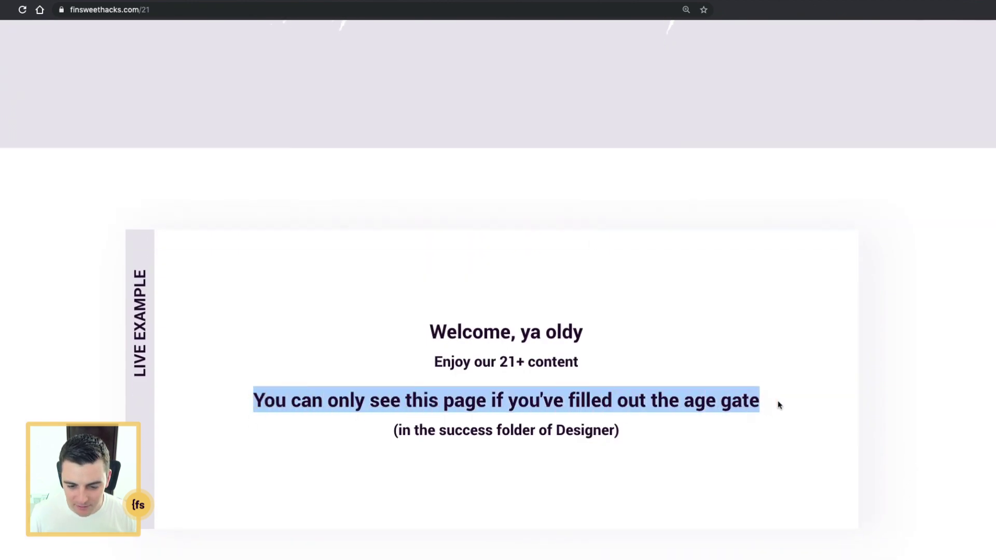
pyautogui.click(666, 362)
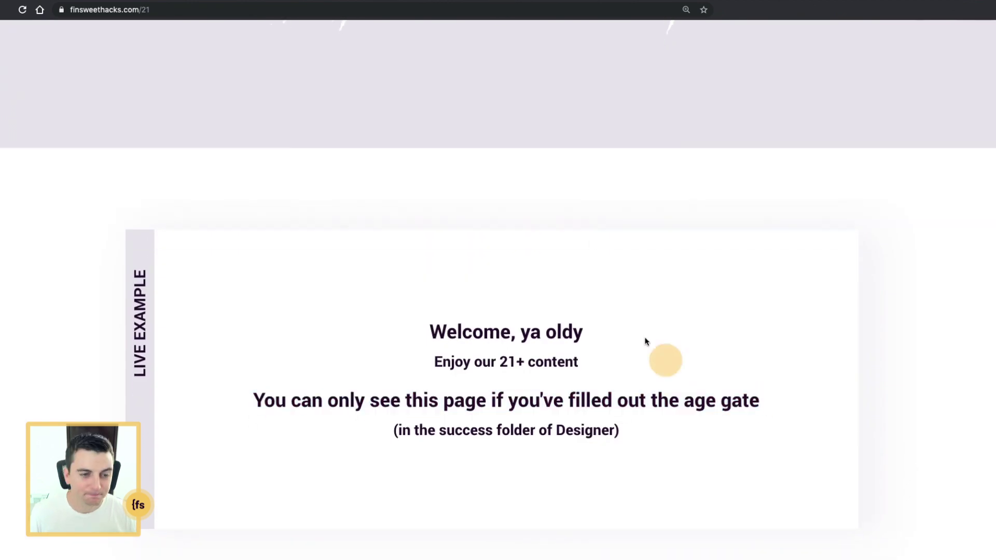
pyautogui.click(62, 10)
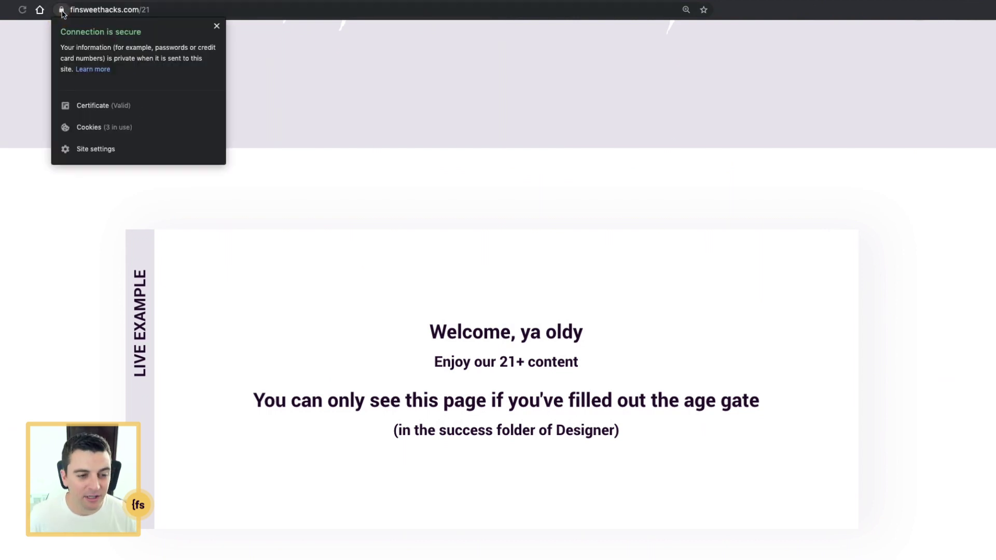
pyautogui.click(111, 130)
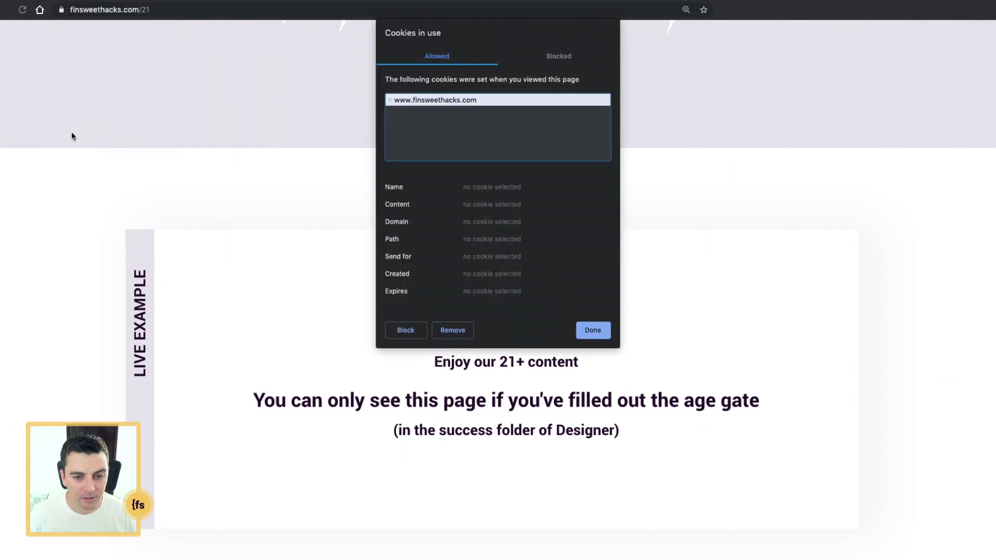
pyautogui.click(453, 331)
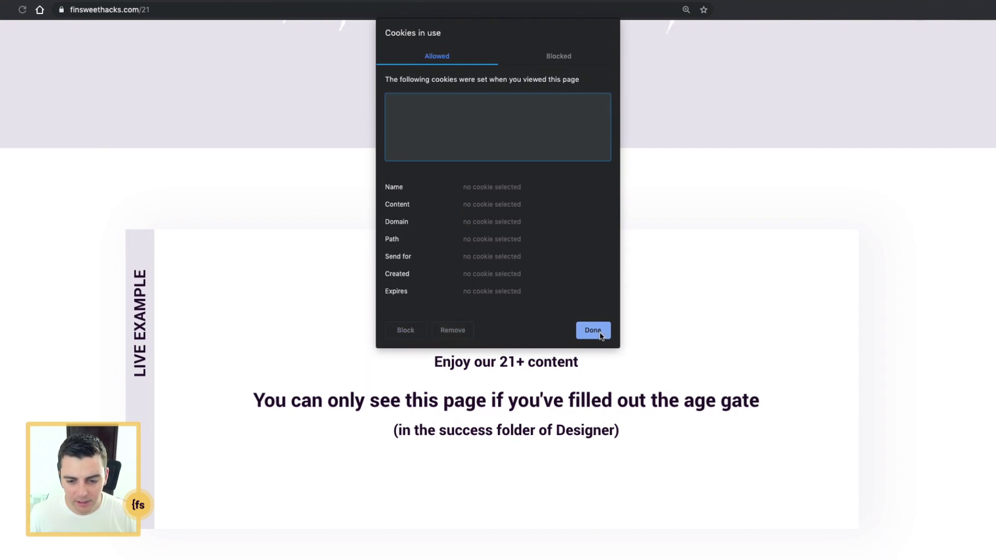
pyautogui.click(592, 330)
pyautogui.click(196, 8)
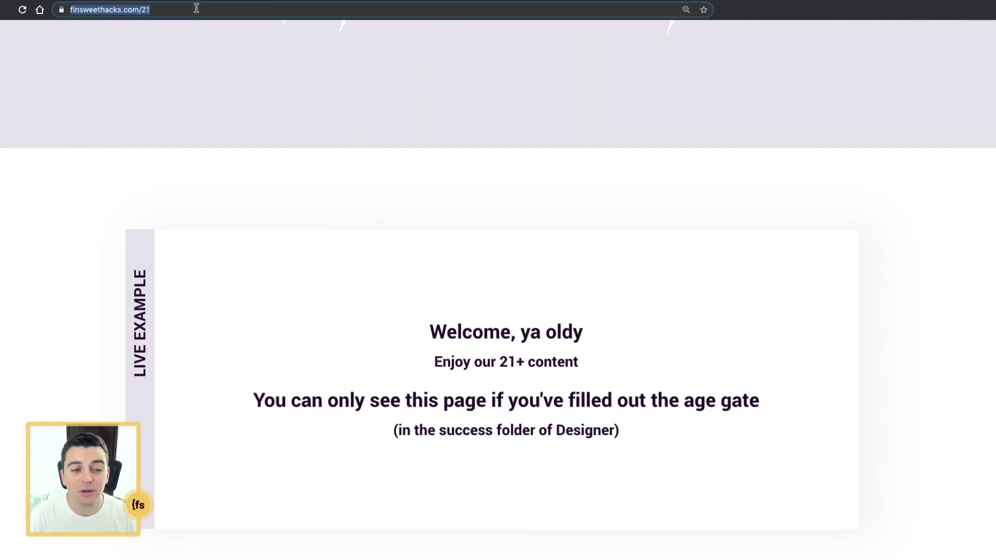
pyautogui.press('Return')
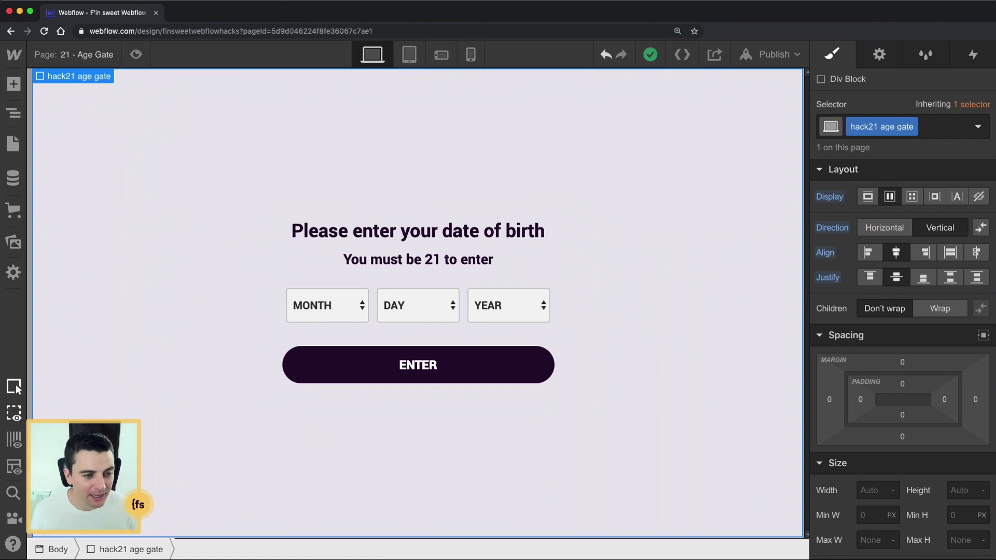
# - Review the hack21 age gate wrapper's Position styles: Fixed, Full, 0% offsets
pyautogui.click(13, 113)
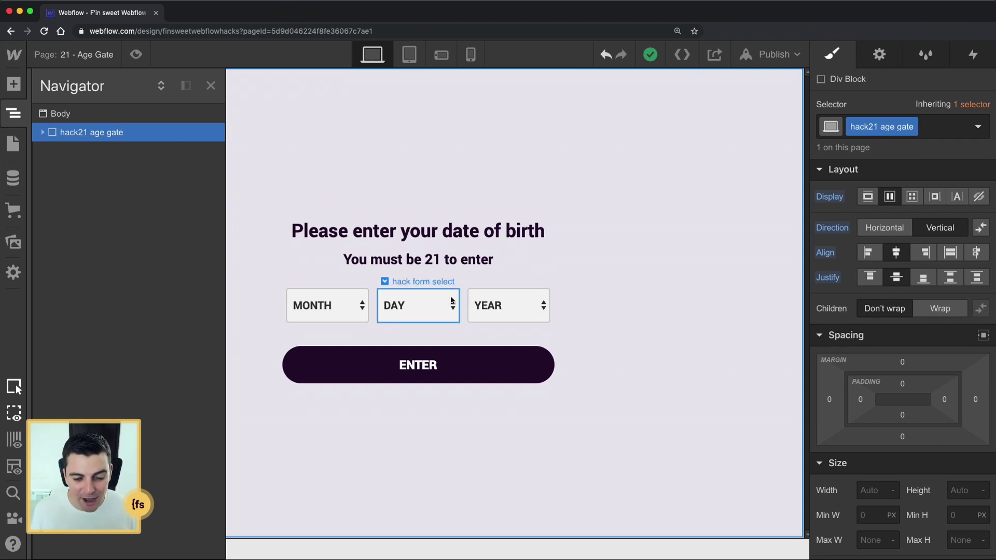
pyautogui.click(390, 149)
pyautogui.scroll(-7, 876, 388)
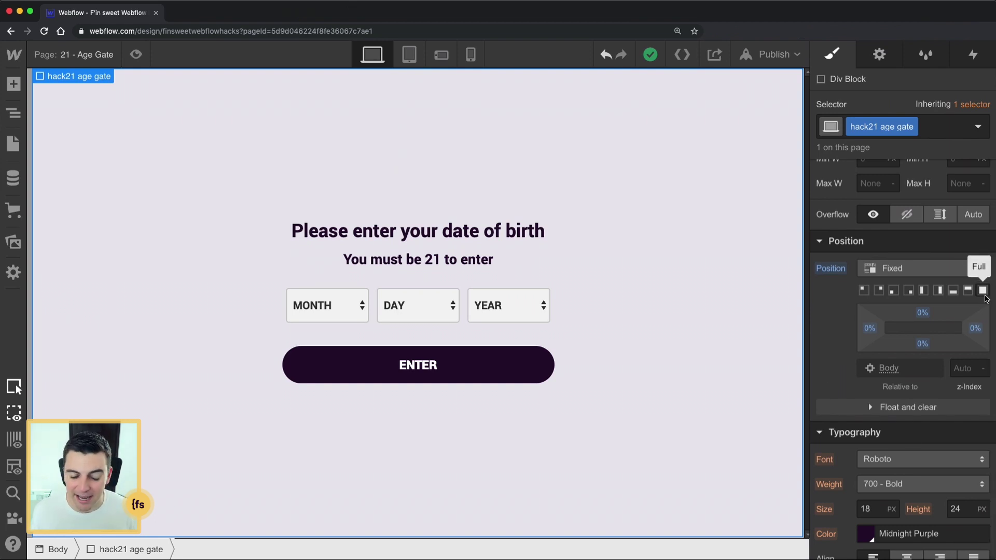
# - Expand hack21 age gate, spacing 15, select row, hack button and hack21 error; select the MONTH dropdown
pyautogui.click(13, 113)
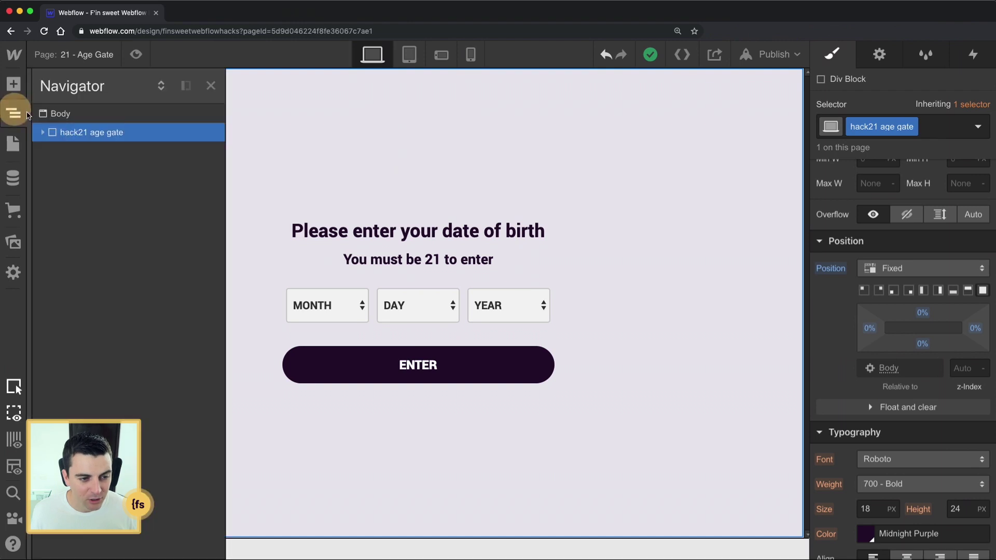
pyautogui.click(43, 133)
pyautogui.click(52, 189)
pyautogui.click(62, 207)
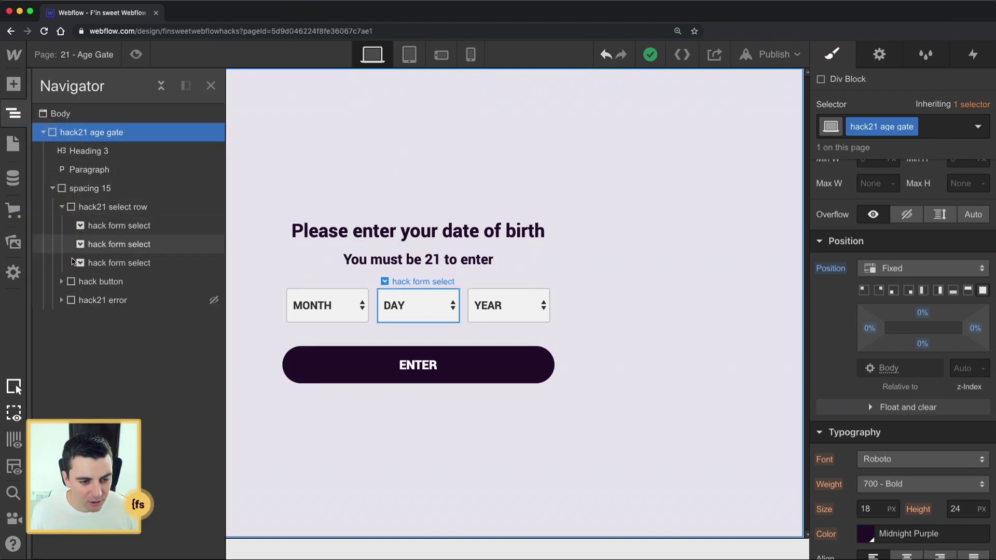
pyautogui.click(61, 282)
pyautogui.click(62, 318)
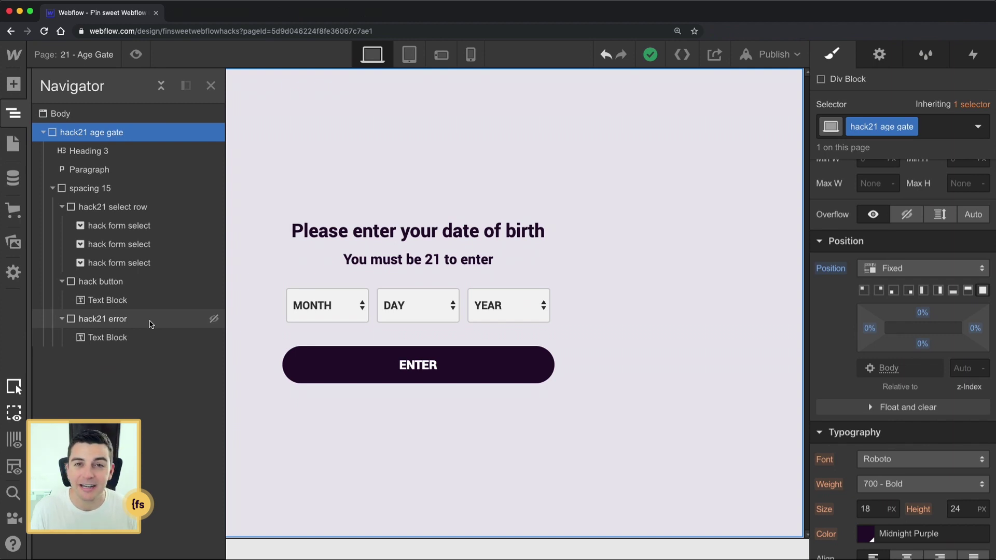
pyautogui.click(358, 308)
pyautogui.click(12, 113)
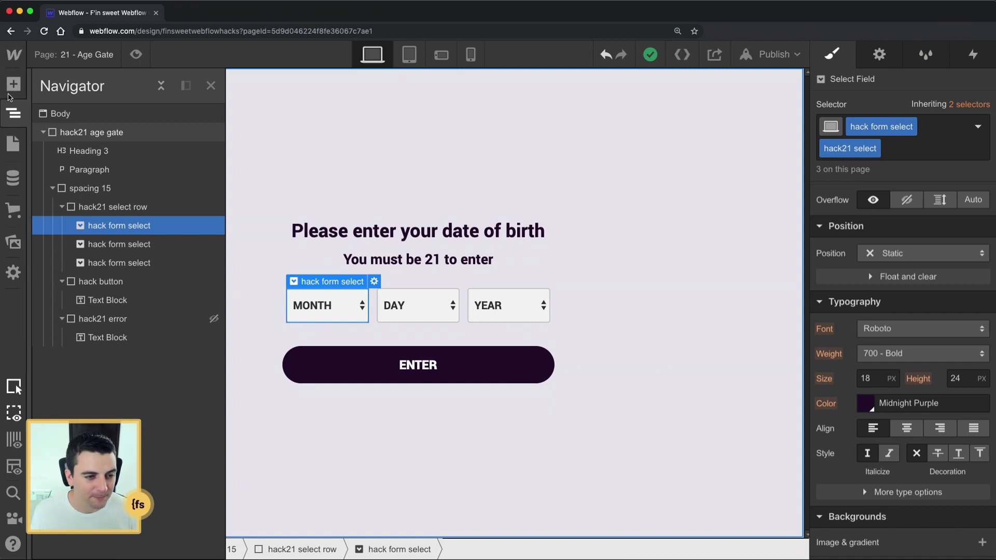
pyautogui.click(14, 88)
pyautogui.scroll(-15, 79, 385)
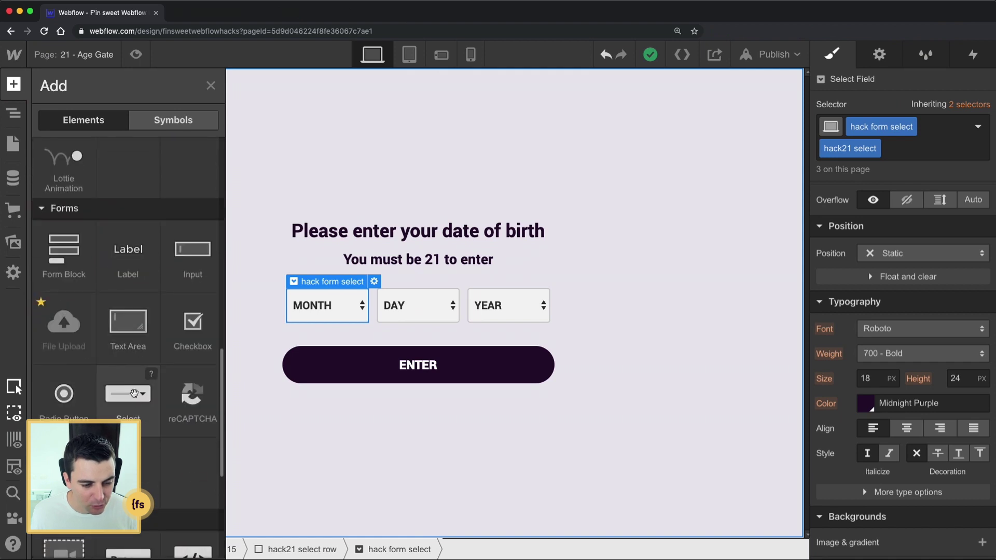
pyautogui.moveTo(154, 390); pyautogui.dragTo(373, 318)
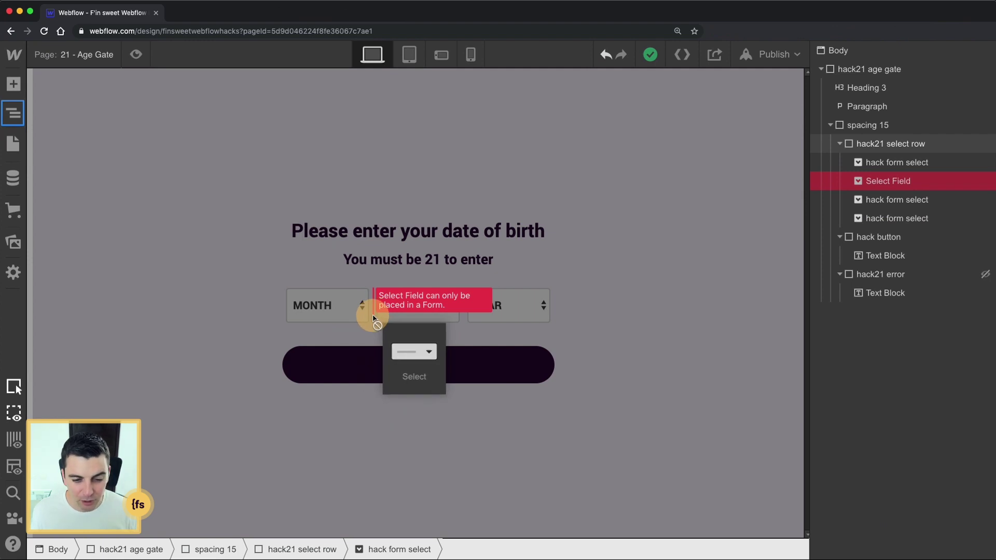
pyautogui.moveTo(374, 318); pyautogui.dragTo(373, 314)
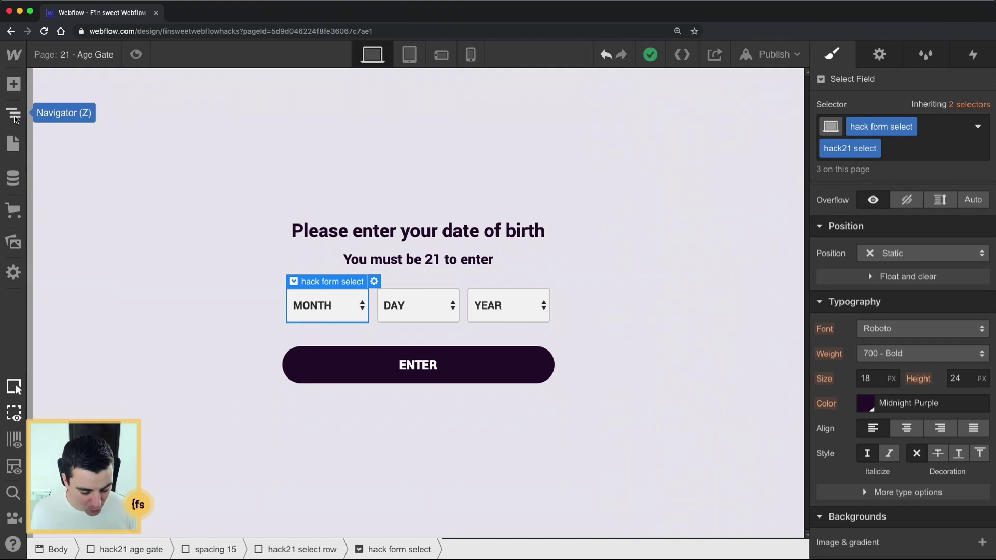
pyautogui.click(15, 115)
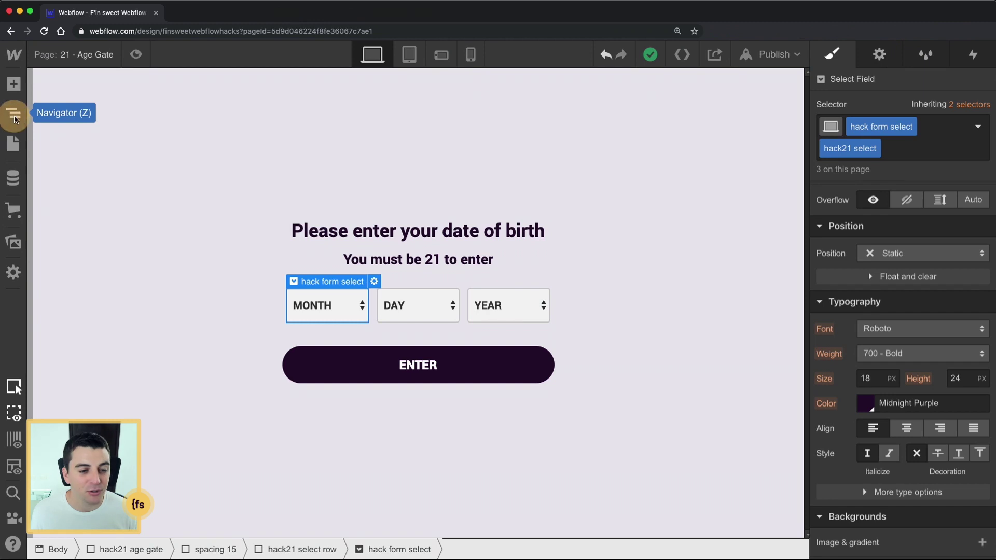
pyautogui.click(14, 84)
pyautogui.scroll(-10, 134, 384)
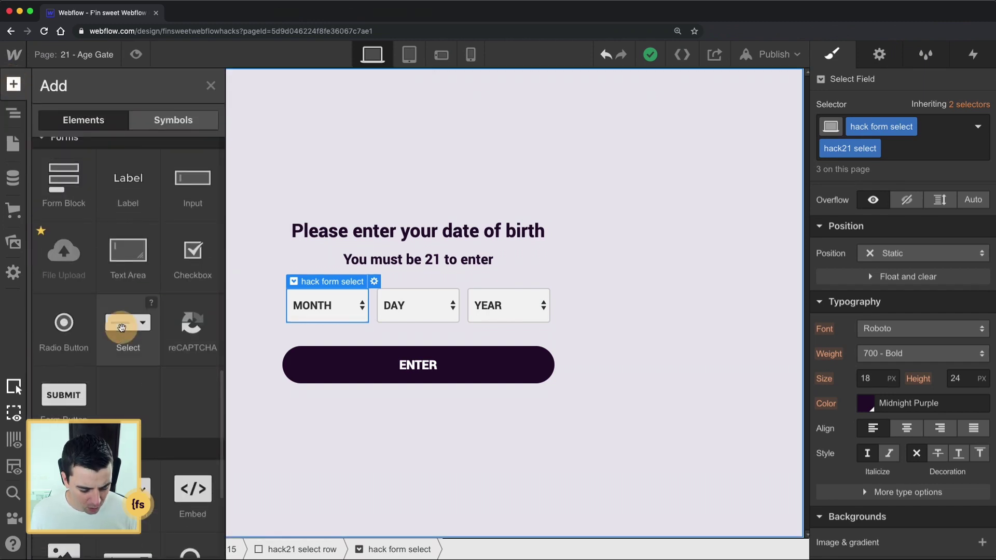
pyautogui.click(122, 327)
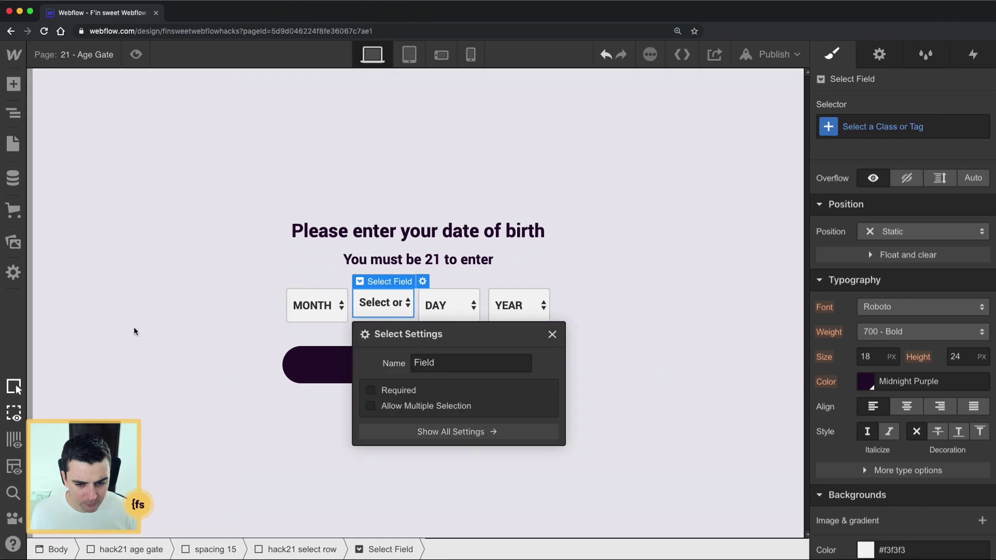
pyautogui.click(552, 334)
pyautogui.press('Delete')
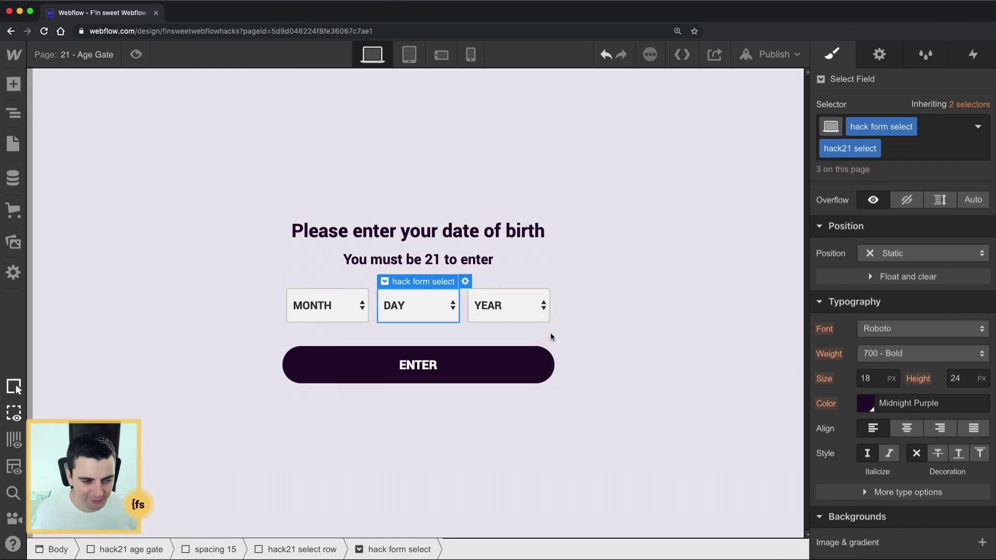
pyautogui.click(14, 113)
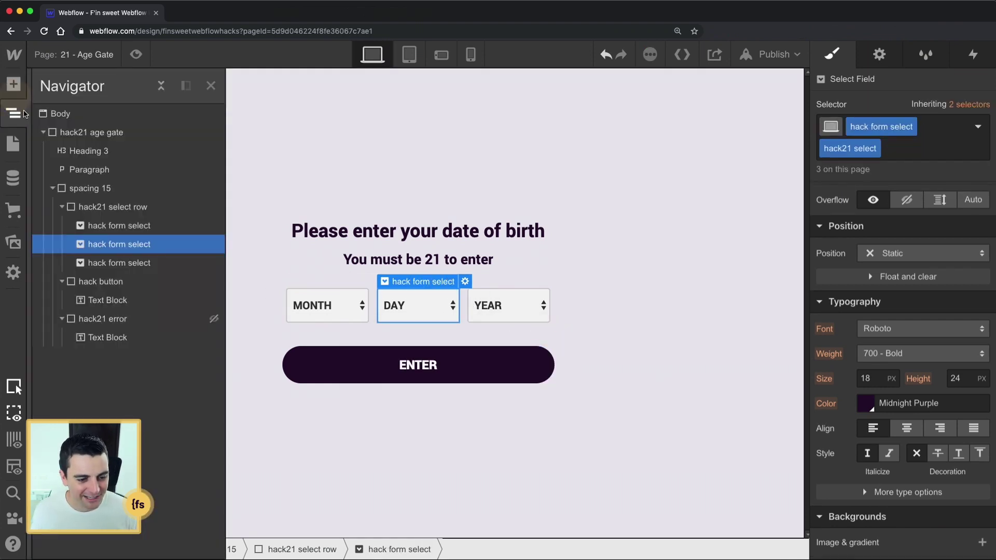
pyautogui.click(13, 84)
pyautogui.scroll(-3, 142, 485)
pyautogui.scroll(-8, 143, 485)
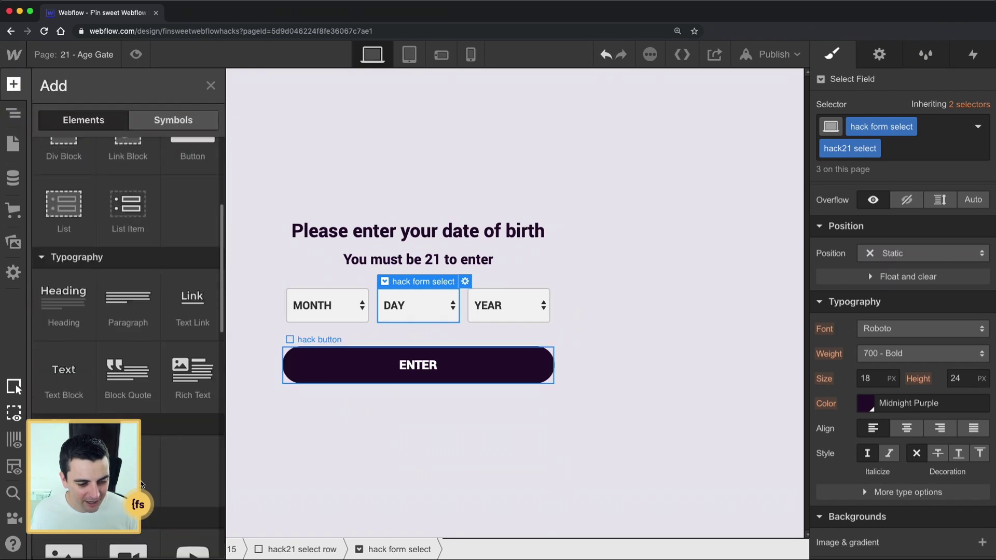
pyautogui.scroll(-3, 141, 465)
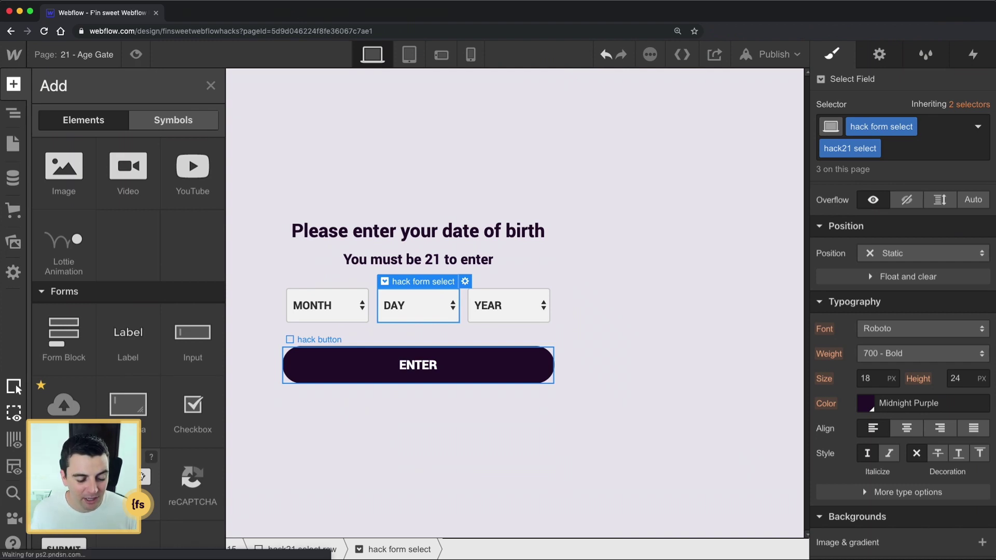
pyautogui.moveTo(147, 475); pyautogui.dragTo(373, 319)
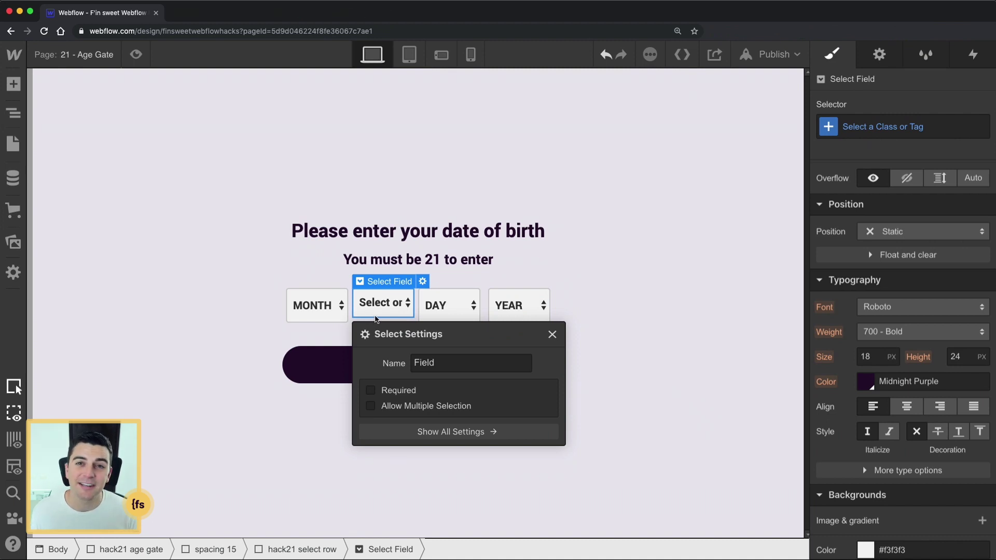
pyautogui.press('Delete')
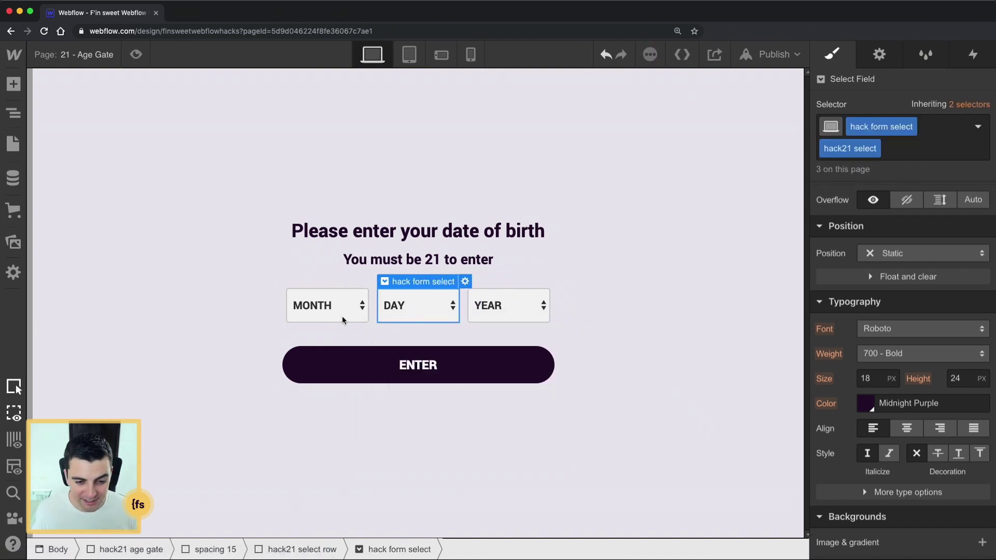
pyautogui.click(319, 305)
# - Review the Settings and Choices lists of the MONTH, DAY and YEAR dropdowns
pyautogui.click(880, 54)
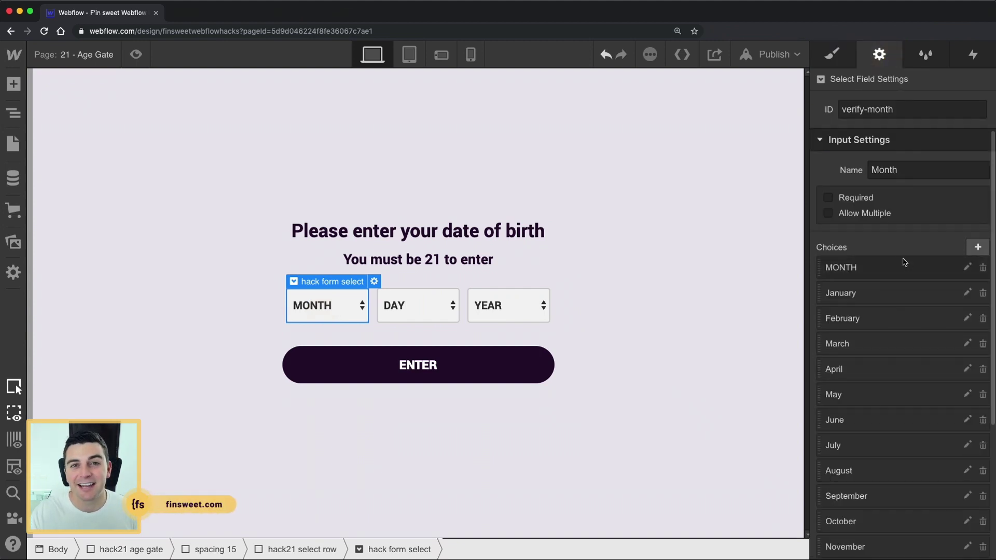
pyautogui.scroll(-3, 904, 265)
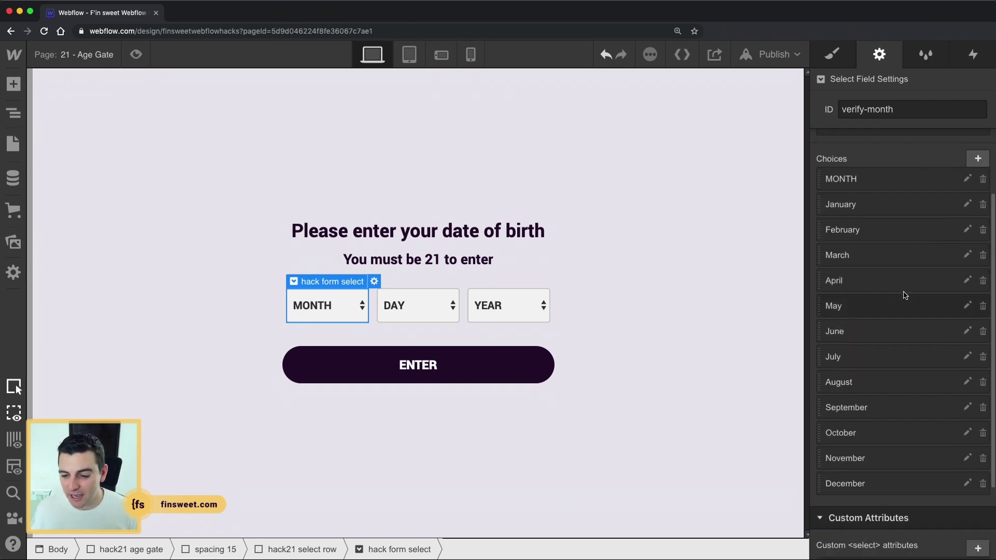
pyautogui.click(423, 322)
pyautogui.scroll(-5, 898, 296)
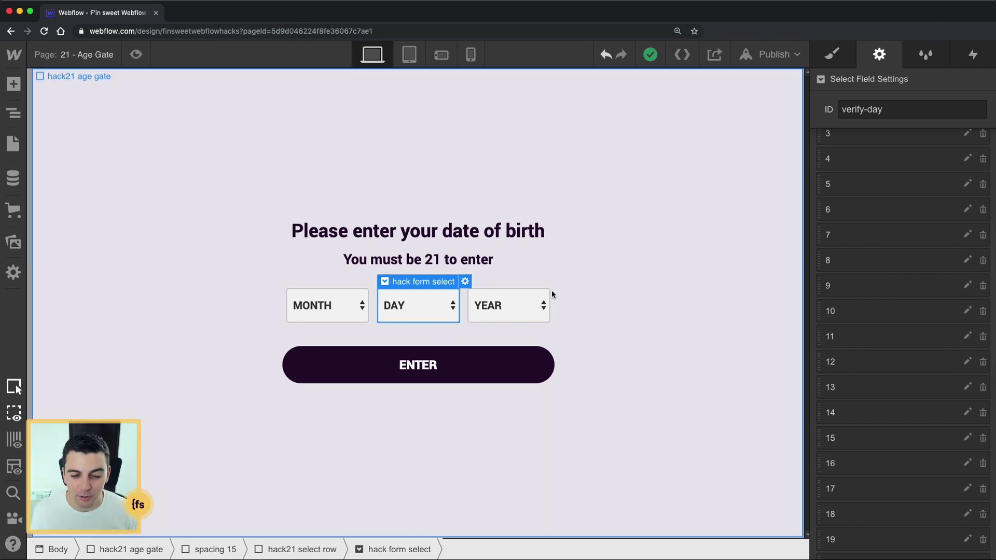
pyautogui.click(521, 319)
pyautogui.scroll(-3, 903, 307)
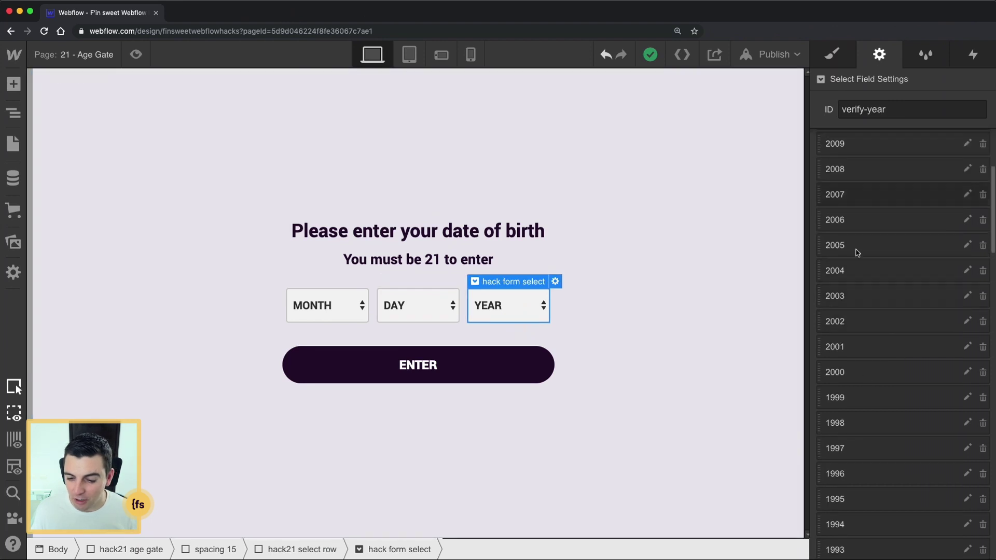
pyautogui.scroll(3, 852, 425)
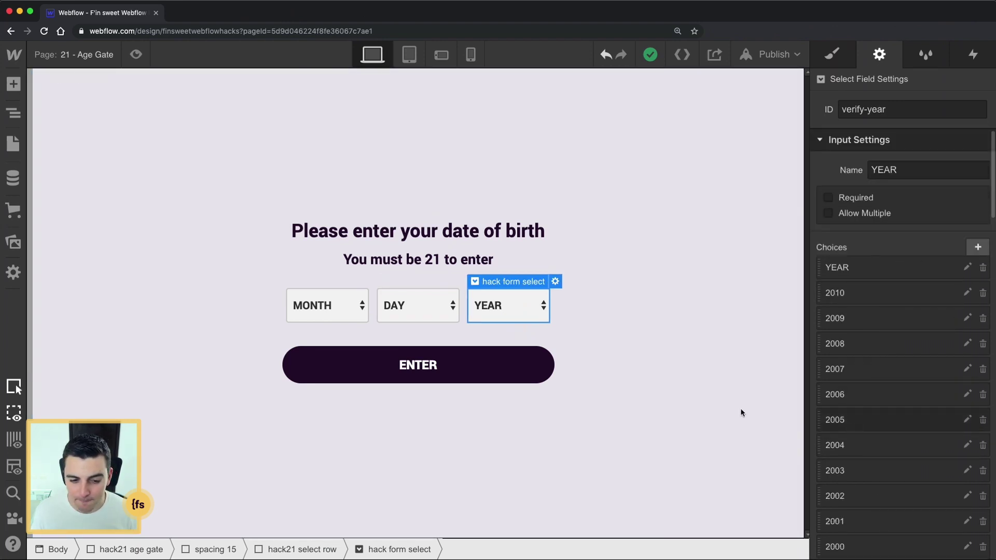
# - Check the dropdown IDs: verify-month, verify-day and verify-year
pyautogui.click(321, 307)
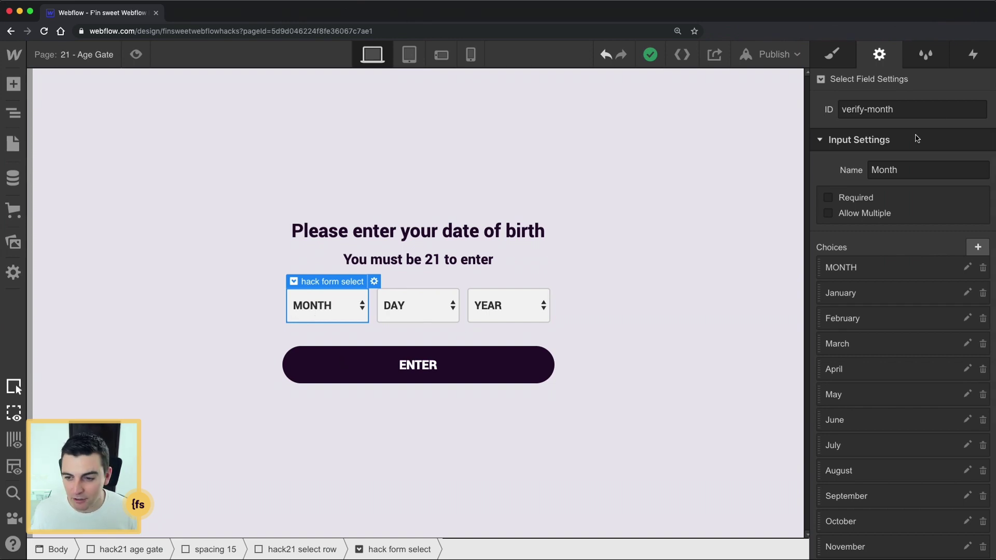
pyautogui.tripleClick(931, 110)
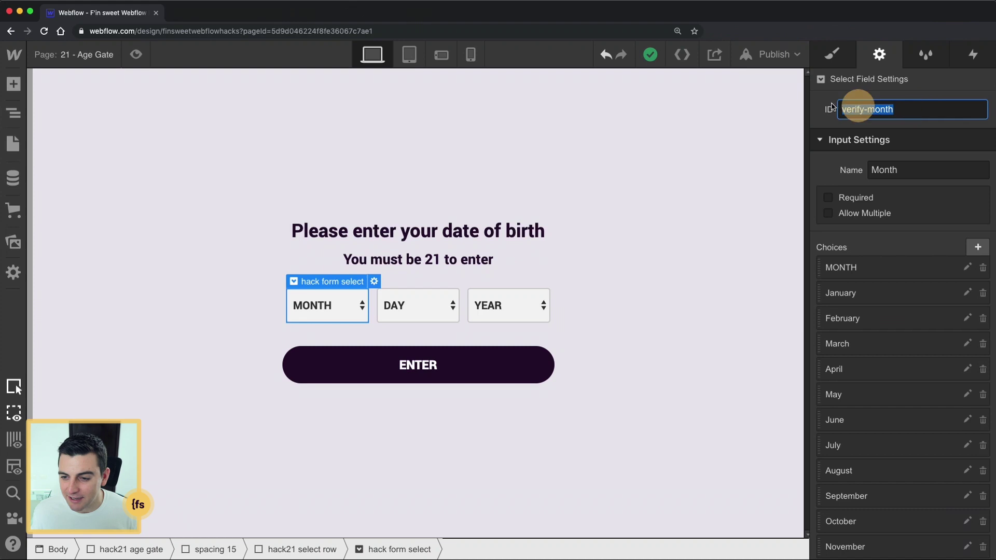
pyautogui.click(406, 307)
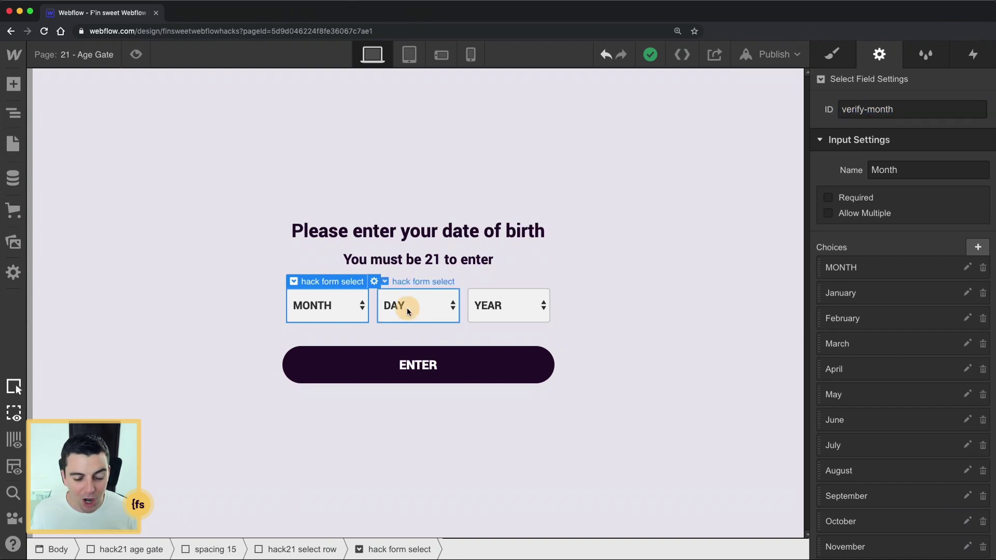
pyautogui.tripleClick(922, 109)
pyautogui.click(514, 305)
pyautogui.tripleClick(853, 109)
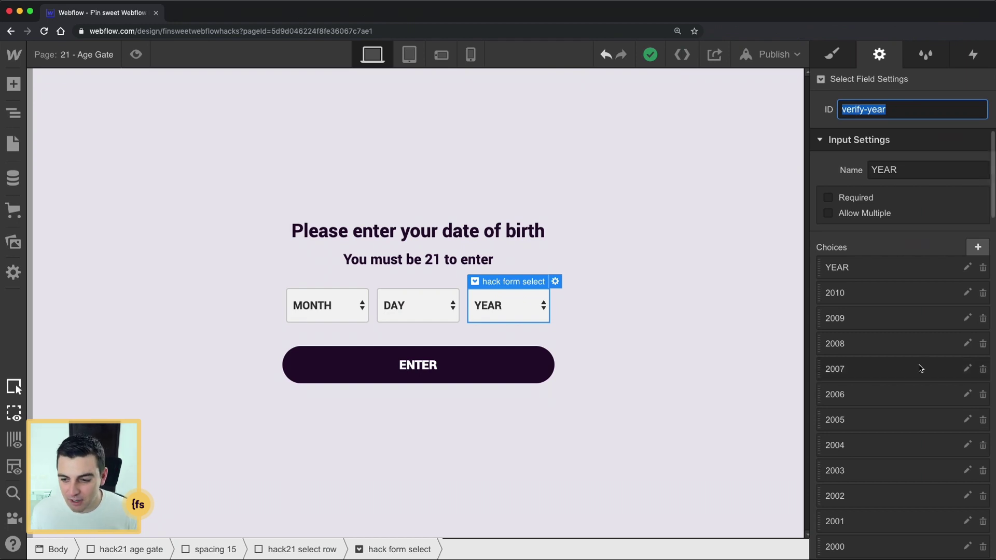
# - Scroll the YEAR choices down to 1940, then select the whole age gate wrapper
pyautogui.scroll(-5, 920, 369)
pyautogui.scroll(-1, 920, 369)
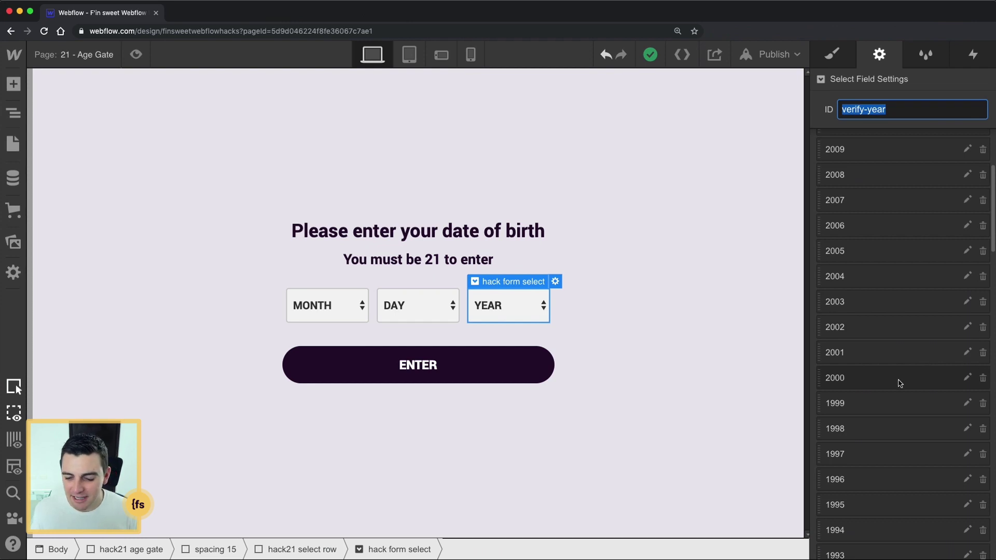
pyautogui.scroll(-10, 901, 384)
pyautogui.scroll(-9, 868, 438)
pyautogui.scroll(-20, 868, 437)
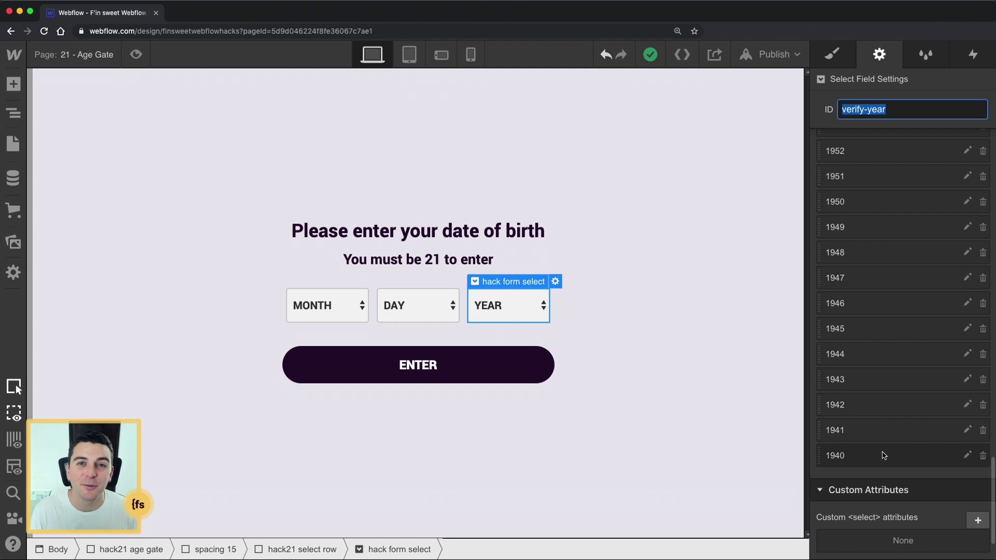
pyautogui.click(737, 359)
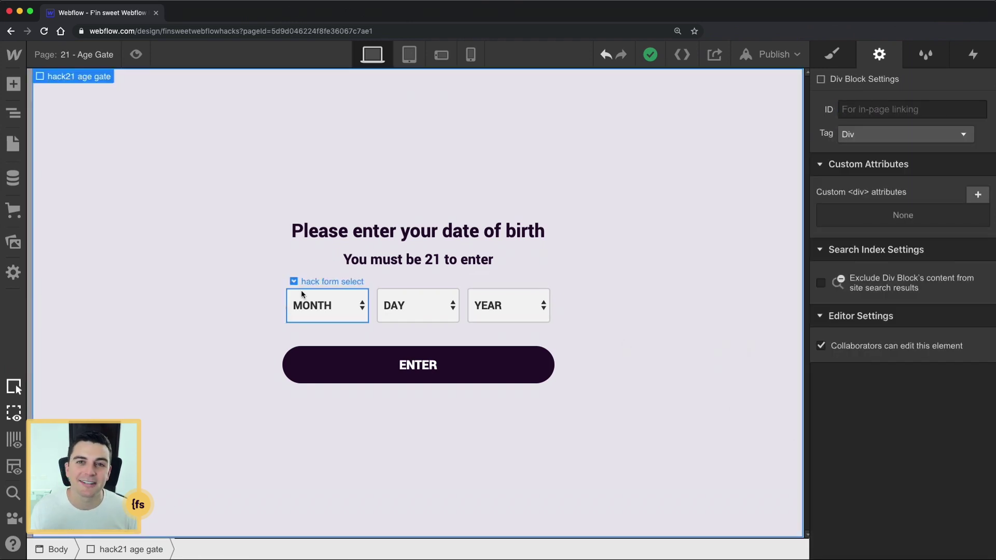